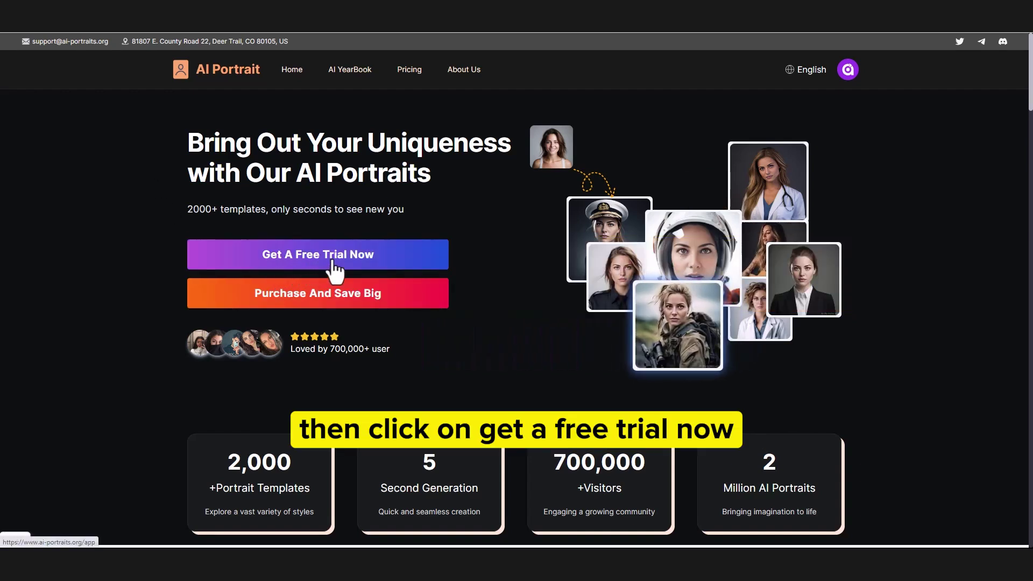
Step: Start the free trial portrait creator and upload emma2.jpg as the face photo
{"action": "left_click", "coordinate": [298, 257]}
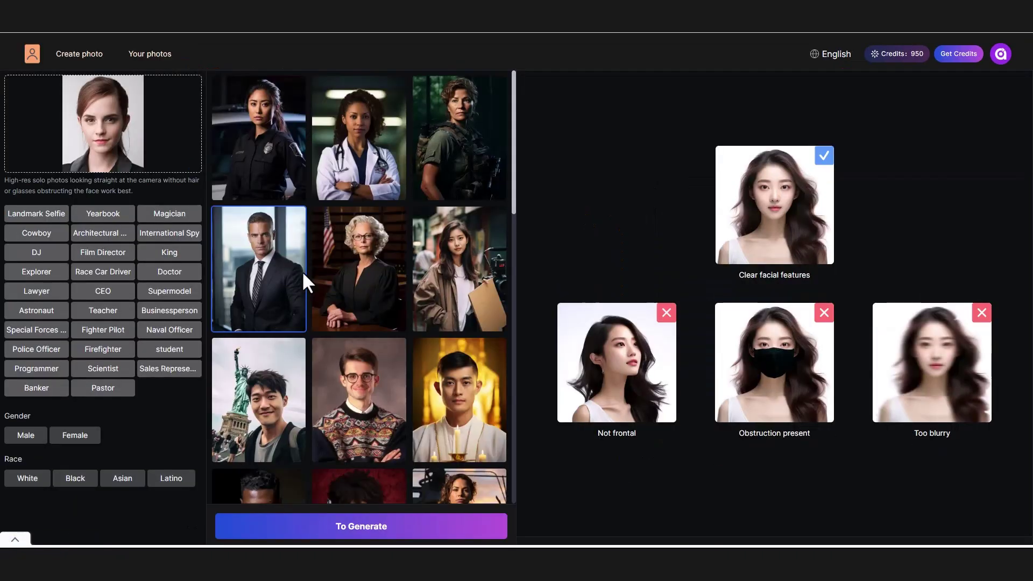
{"action": "left_click", "coordinate": [102, 137]}
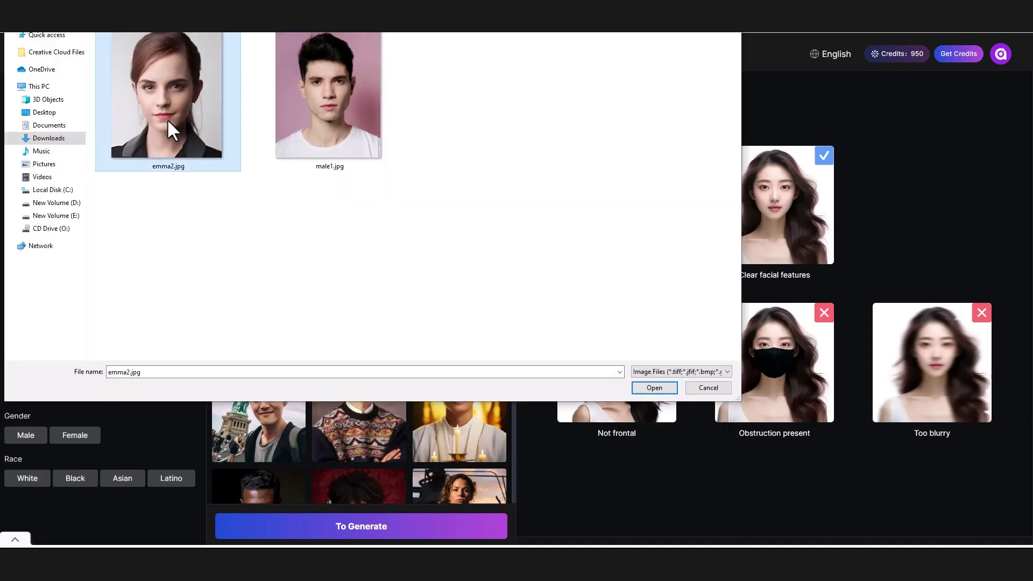
{"action": "left_click", "coordinate": [654, 388]}
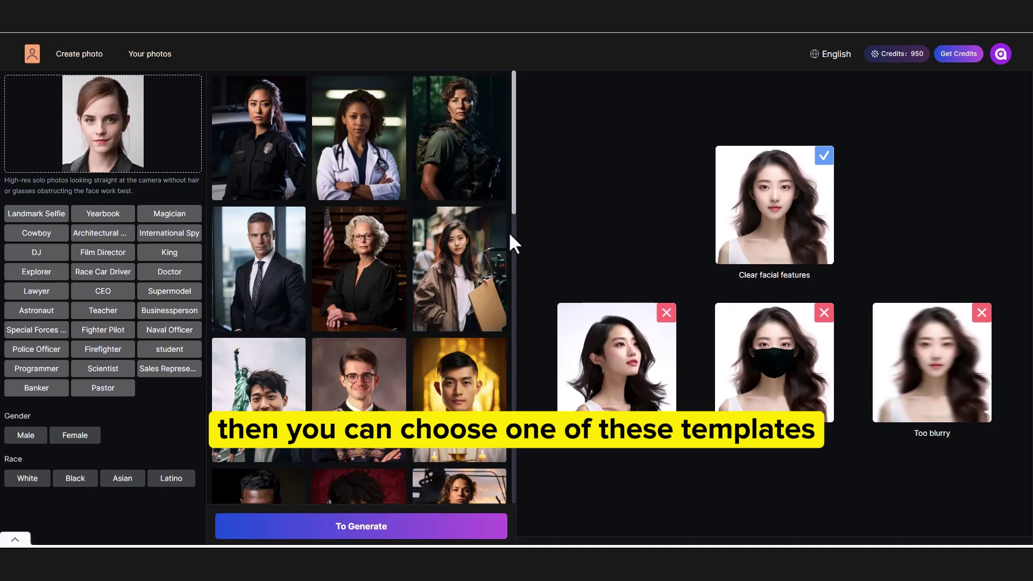
Step: Browse the template gallery, loading more templates and scrolling through them
{"action": "left_click_drag", "start_coordinate": [512, 189], "coordinate": [491, 527]}
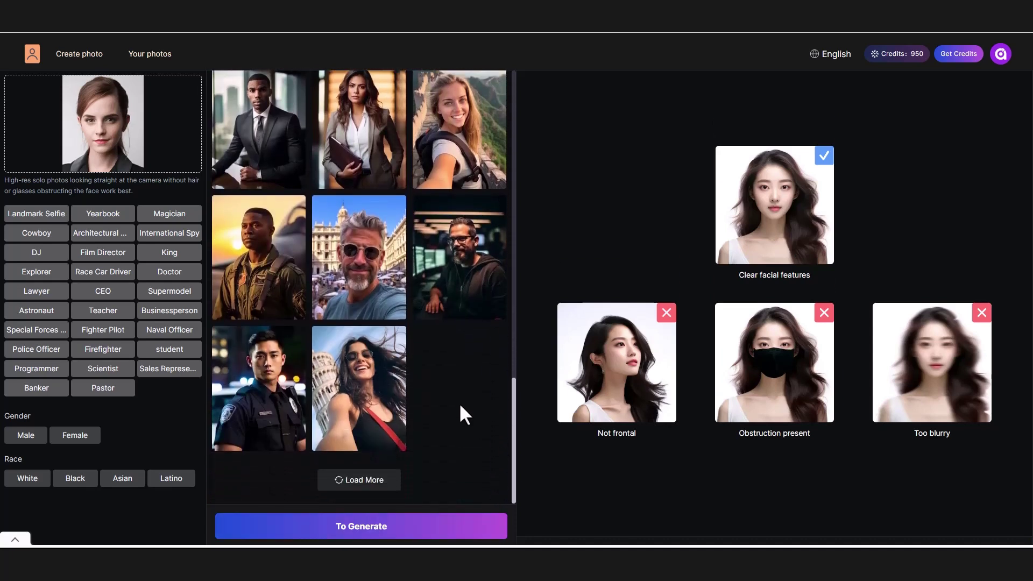
{"action": "left_click", "coordinate": [359, 479]}
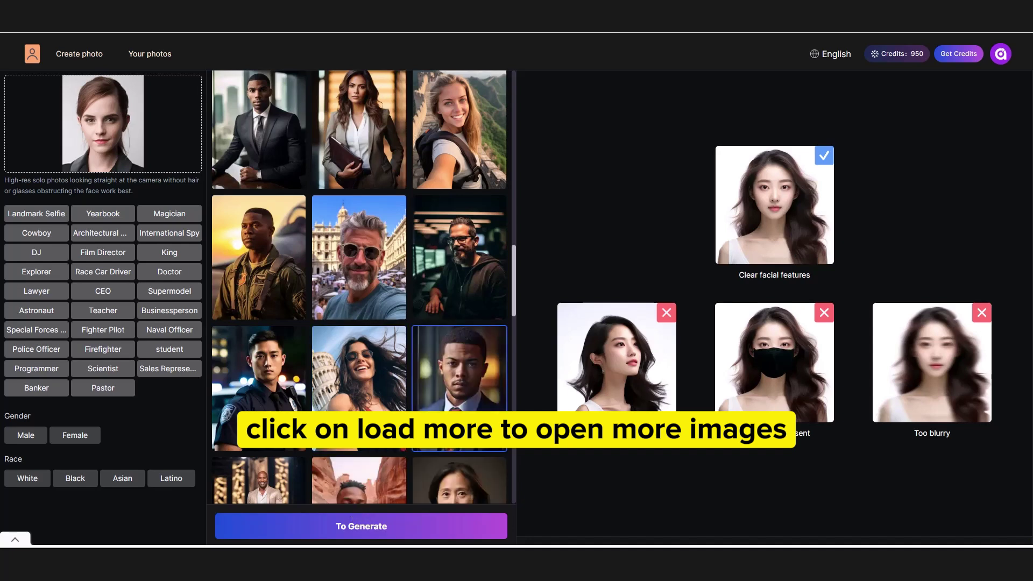
{"action": "scroll", "coordinate": [427, 433], "scroll_direction": "down", "scroll_amount": 12}
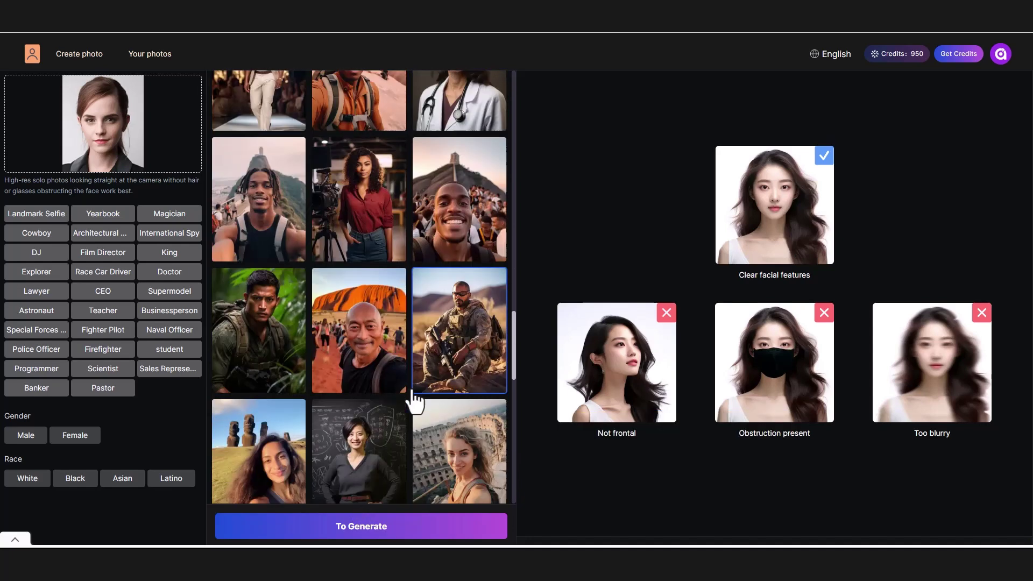
{"action": "scroll", "coordinate": [414, 401], "scroll_direction": "down", "scroll_amount": 10}
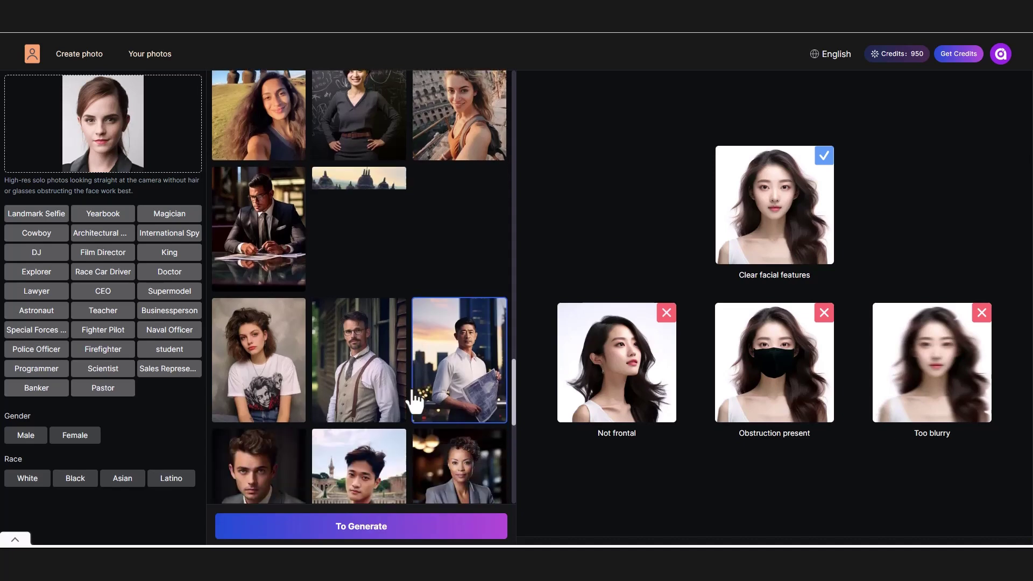
{"action": "scroll", "coordinate": [414, 401], "scroll_direction": "down", "scroll_amount": 10}
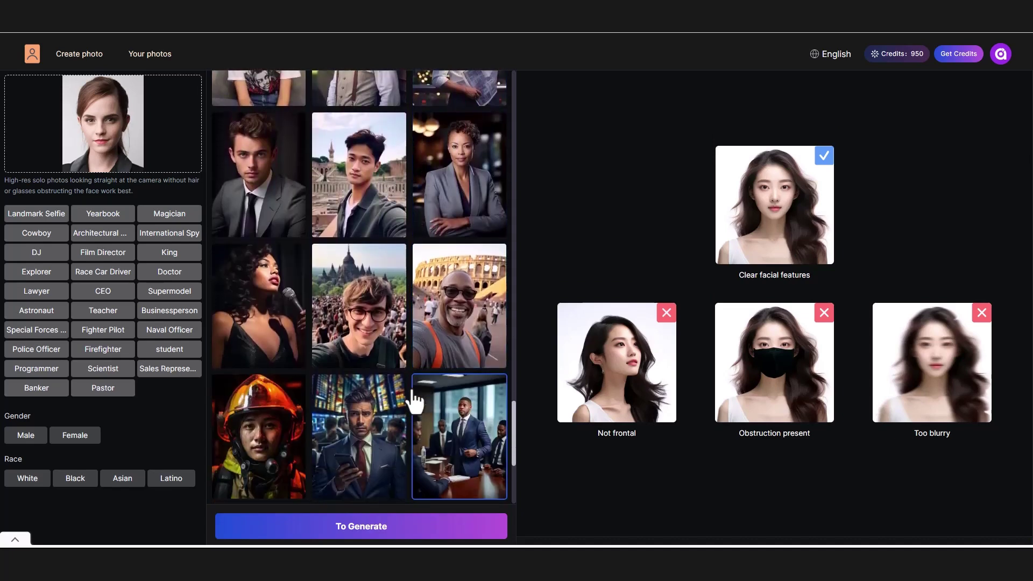
{"action": "scroll", "coordinate": [414, 401], "scroll_direction": "down", "scroll_amount": 2}
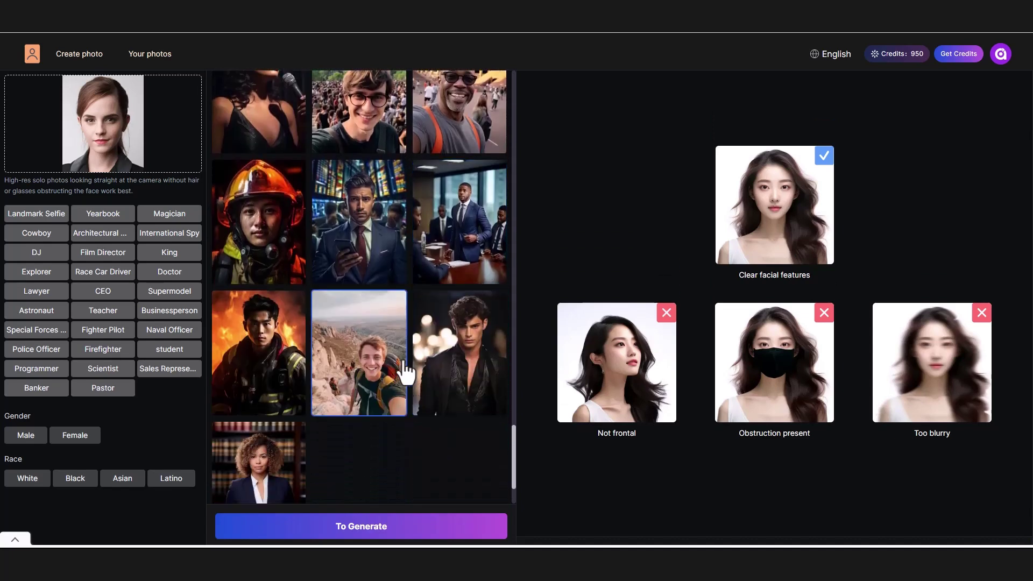
{"action": "scroll", "coordinate": [406, 371], "scroll_direction": "down", "scroll_amount": 3}
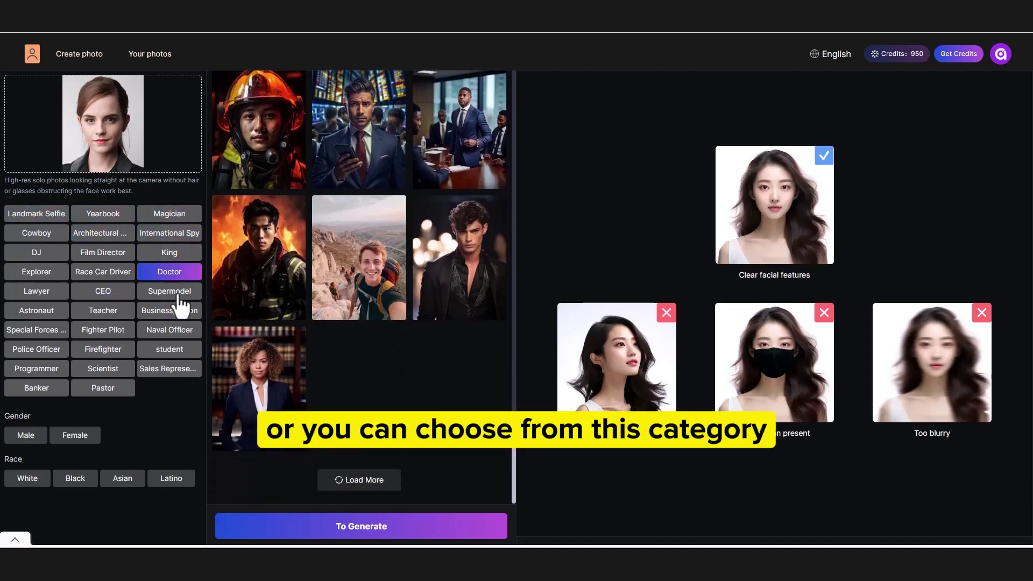
Step: Filter the gallery to Landmark Selfie templates and load more of them
{"action": "left_click", "coordinate": [35, 218]}
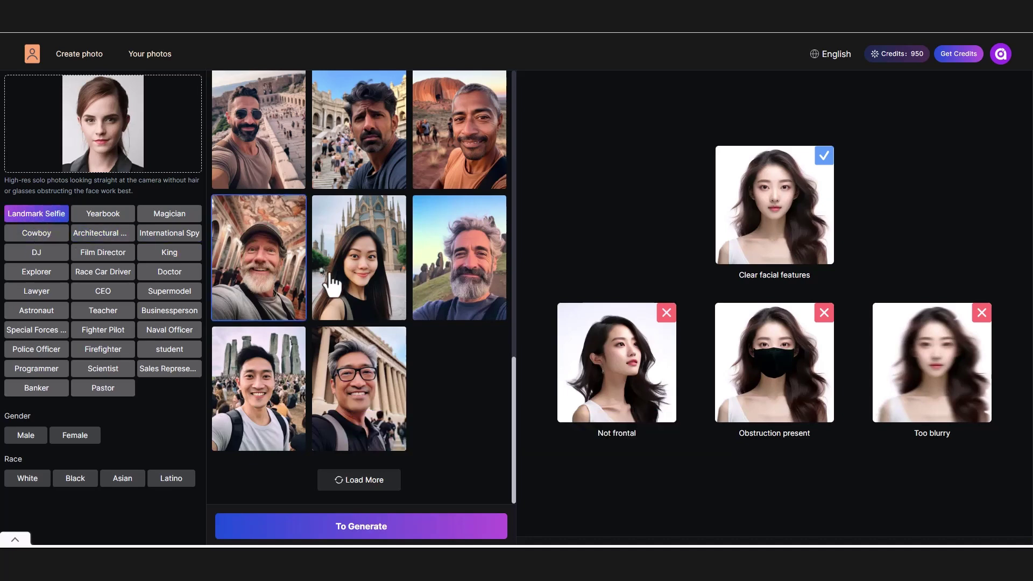
{"action": "left_click", "coordinate": [379, 482]}
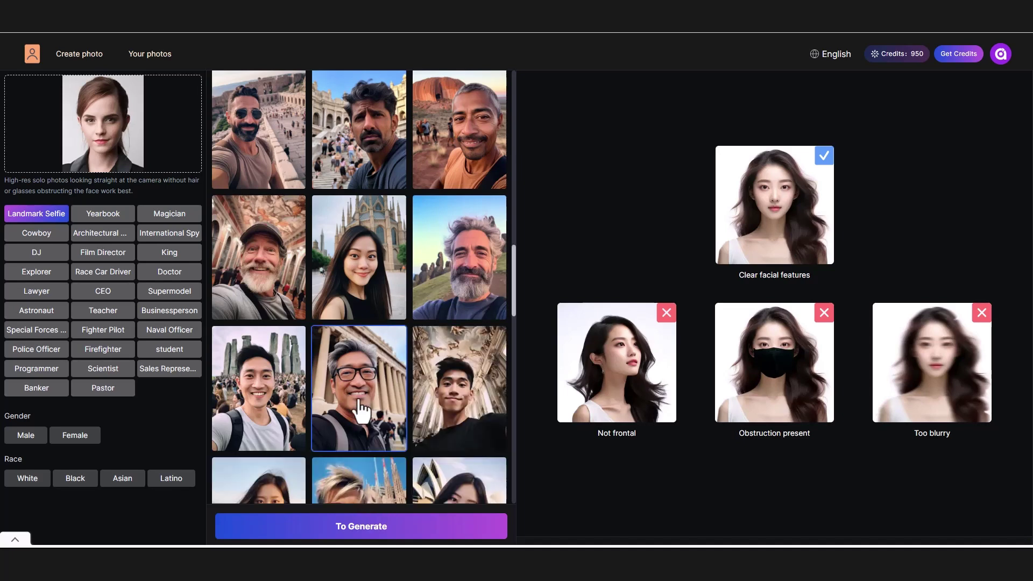
{"action": "scroll", "coordinate": [357, 403], "scroll_direction": "down", "scroll_amount": 5}
{"action": "scroll", "coordinate": [362, 407], "scroll_direction": "down", "scroll_amount": 2}
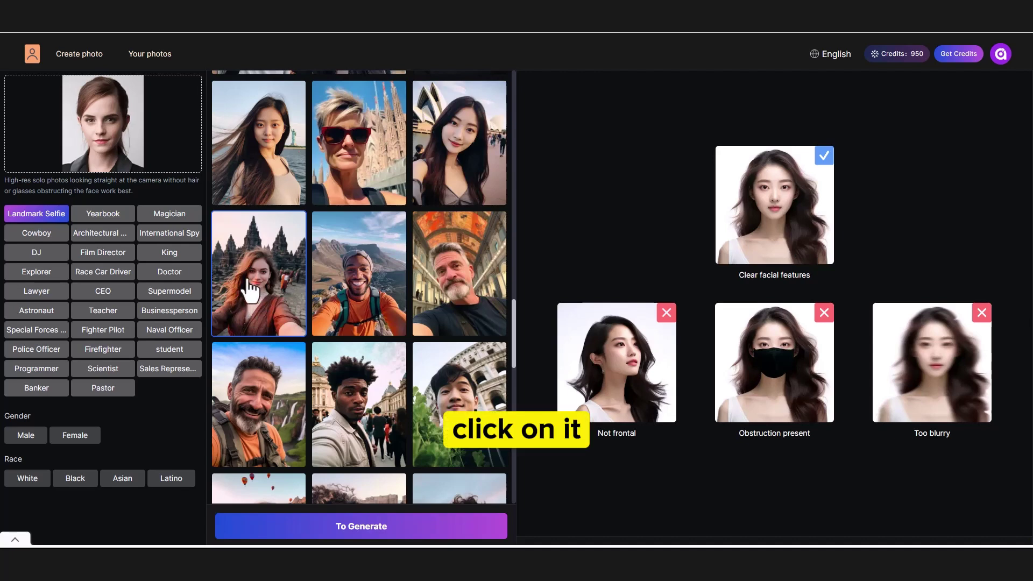
Step: Generate a selfie in front of the stone temple from the uploaded face
{"action": "left_click", "coordinate": [249, 291]}
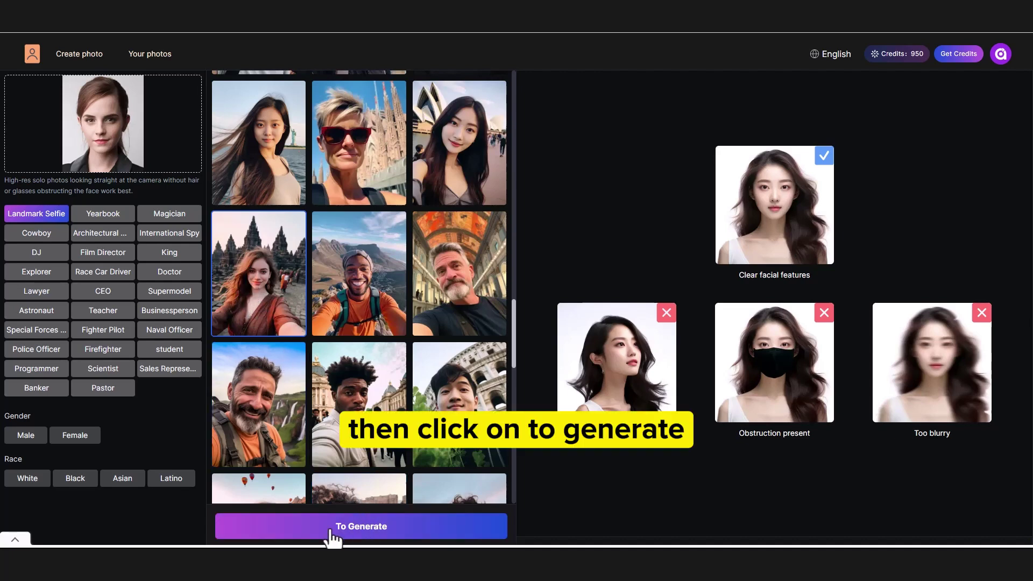
{"action": "left_click", "coordinate": [362, 530]}
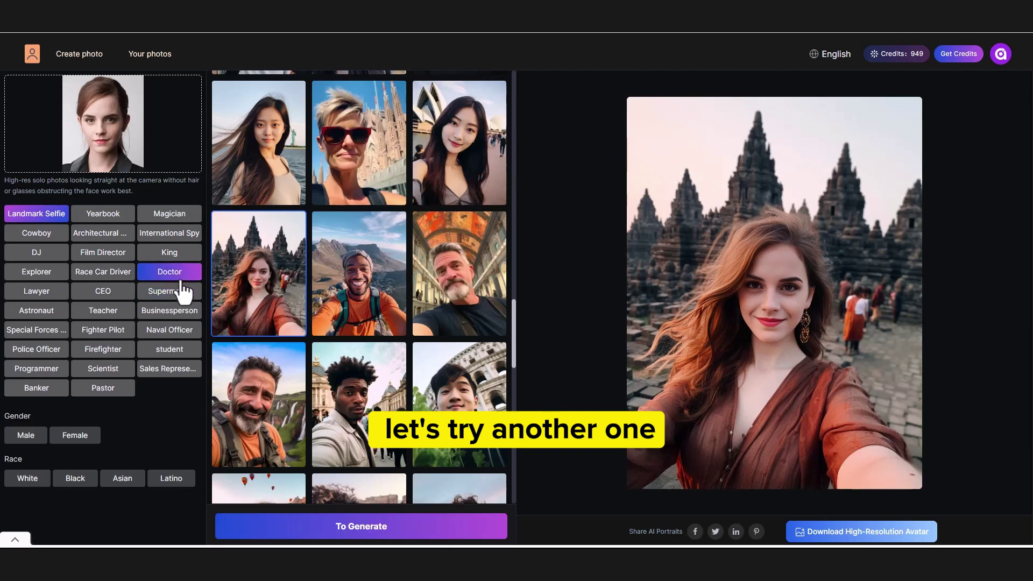
Step: Generate a King-category portrait of the face as a queen on a red-and-gold throne
{"action": "left_click", "coordinate": [171, 254]}
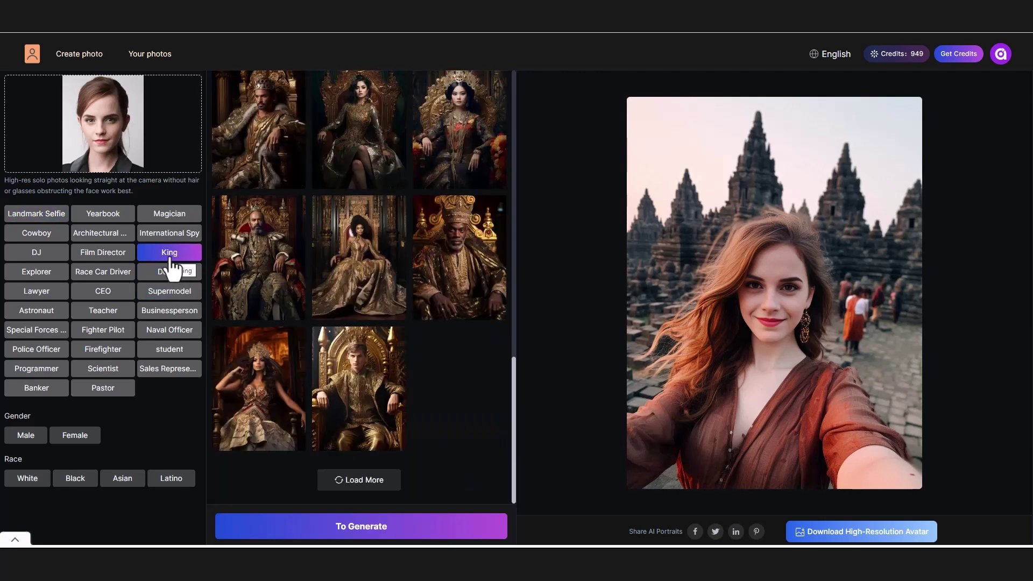
{"action": "left_click_drag", "start_coordinate": [514, 427], "coordinate": [521, 154]}
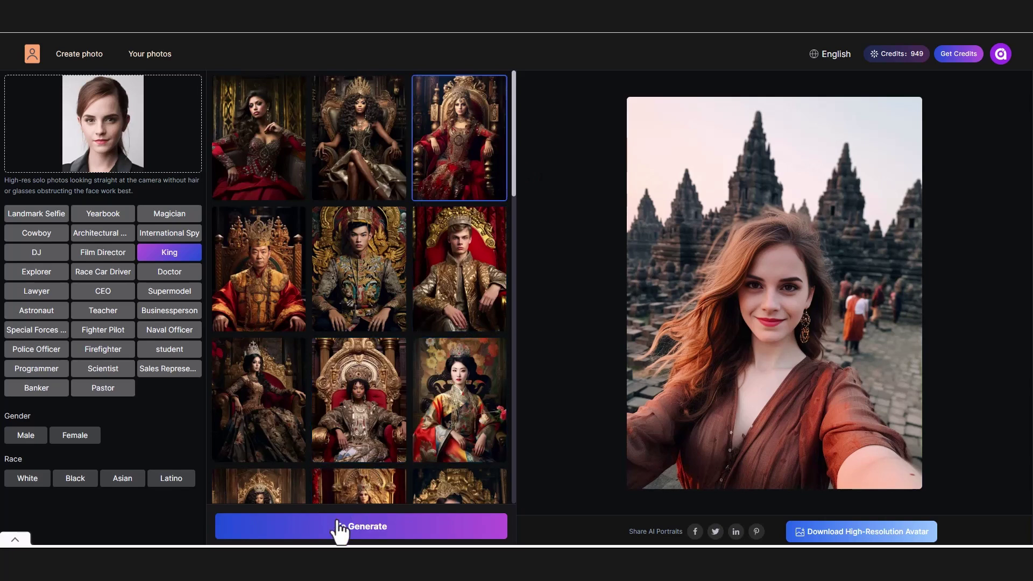
{"action": "left_click", "coordinate": [389, 533]}
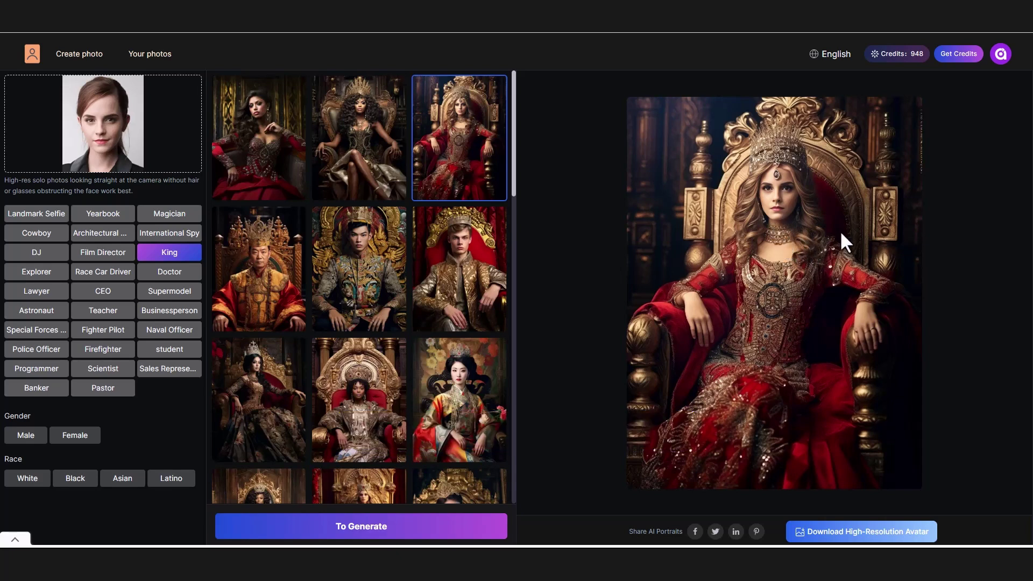
Step: Replace the face photo with male1.jpg
{"action": "left_click", "coordinate": [83, 144]}
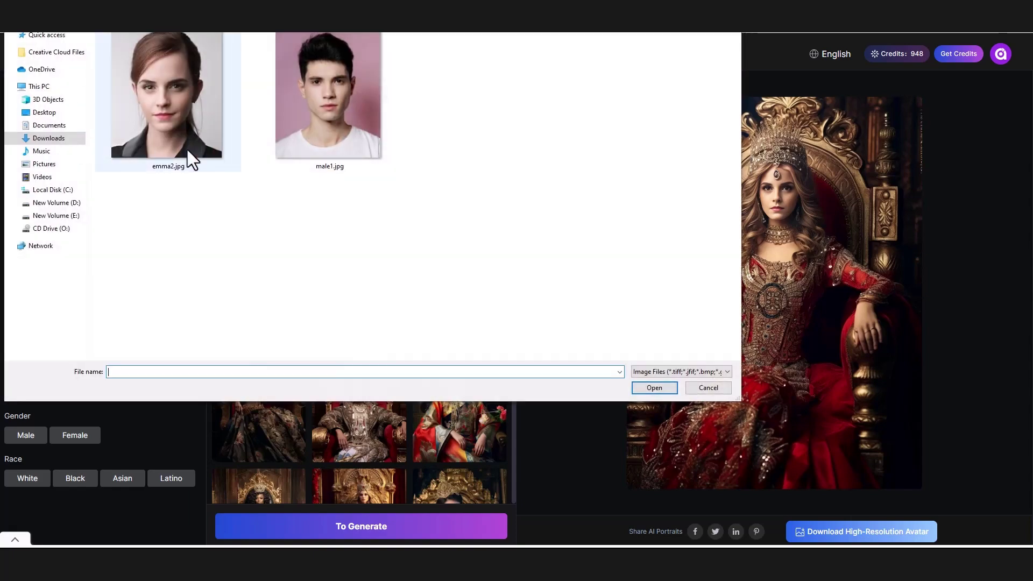
{"action": "left_click", "coordinate": [311, 115]}
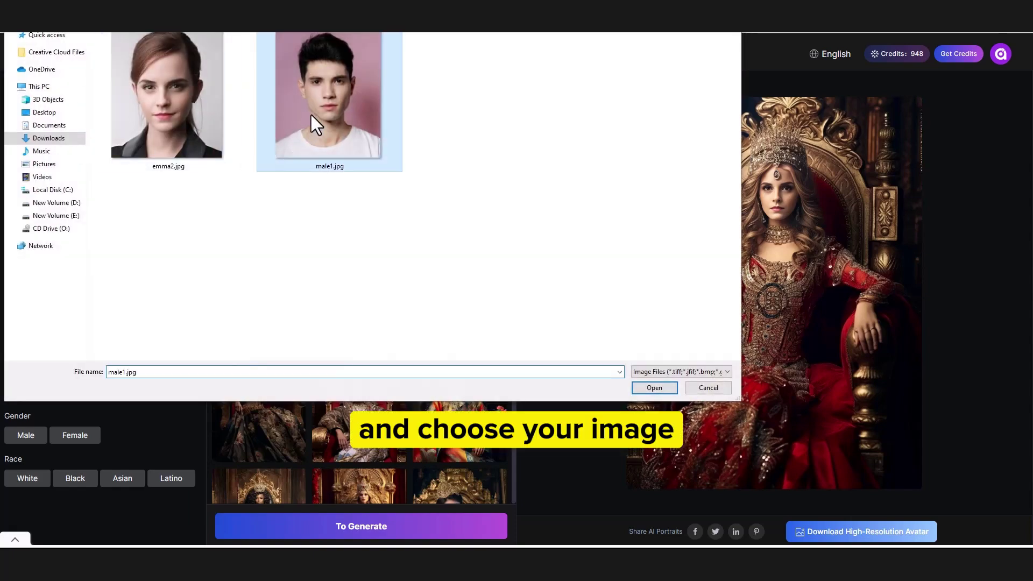
{"action": "left_click", "coordinate": [661, 386]}
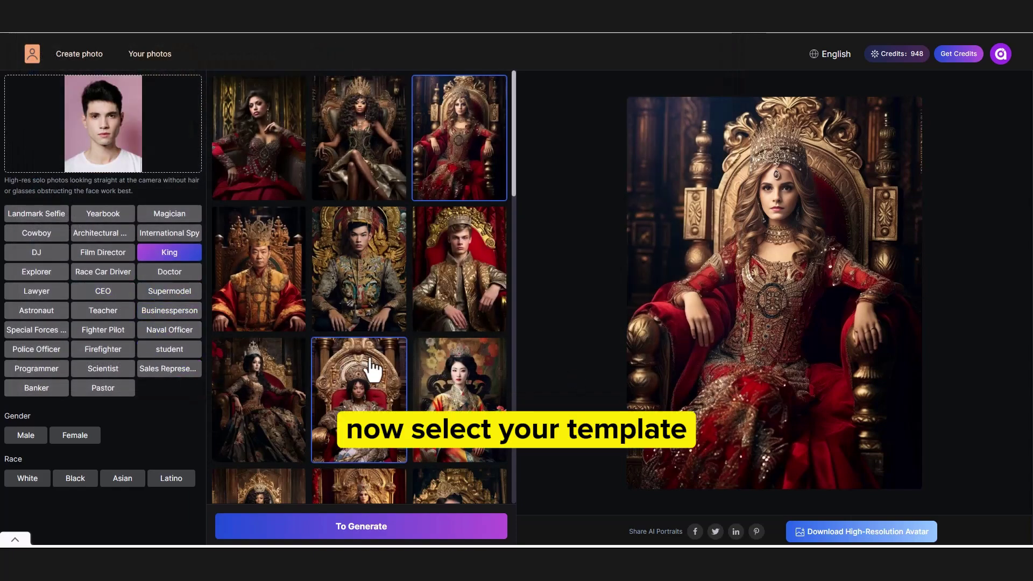
Step: Generate a Supermodel portrait of a man in a dark suit and sunglasses with a red bag
{"action": "scroll", "coordinate": [369, 365], "scroll_direction": "down", "scroll_amount": 5}
{"action": "left_click", "coordinate": [169, 311]}
{"action": "left_click", "coordinate": [166, 298]}
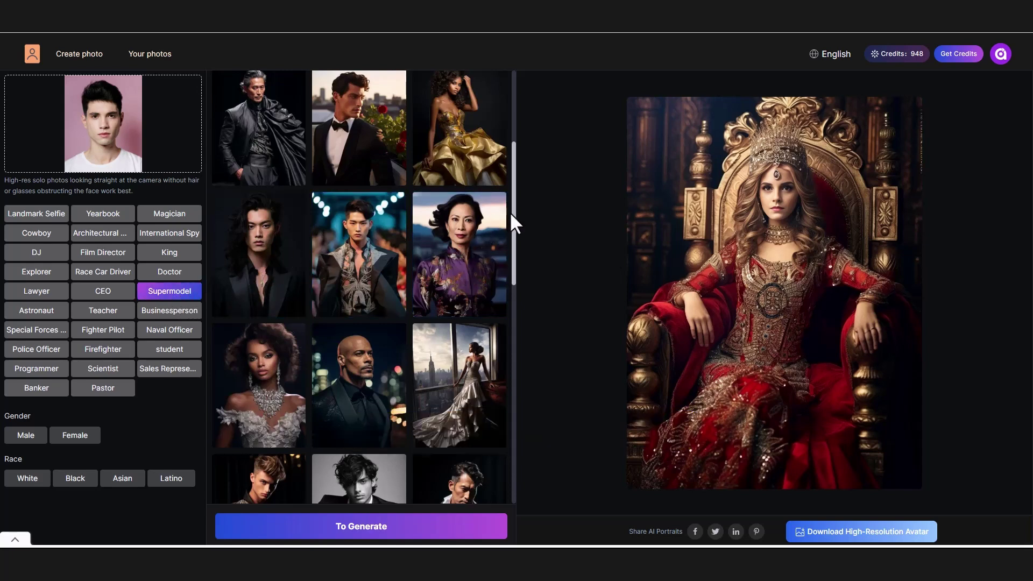
{"action": "left_click_drag", "start_coordinate": [511, 213], "coordinate": [514, 354]}
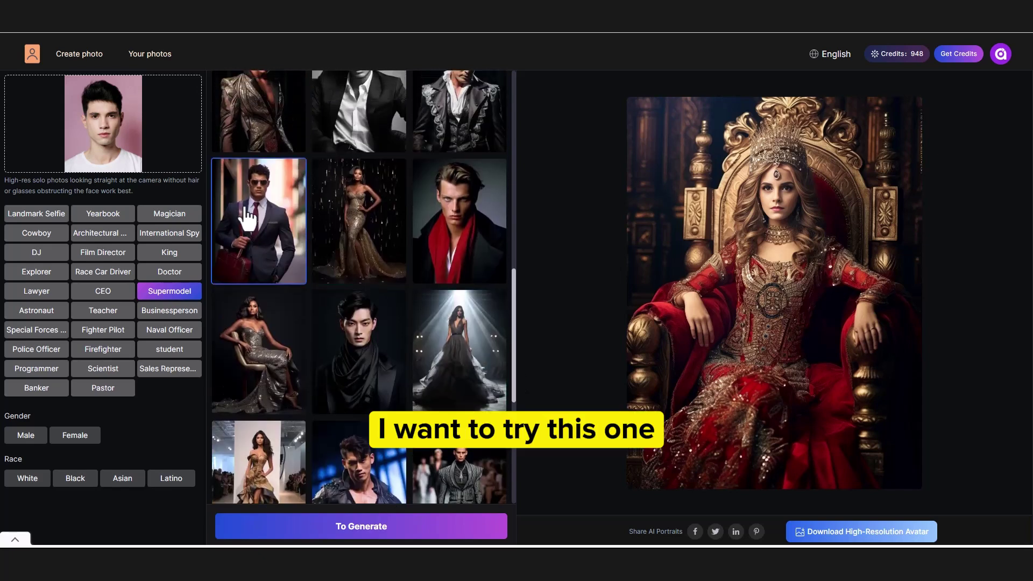
{"action": "left_click", "coordinate": [347, 528]}
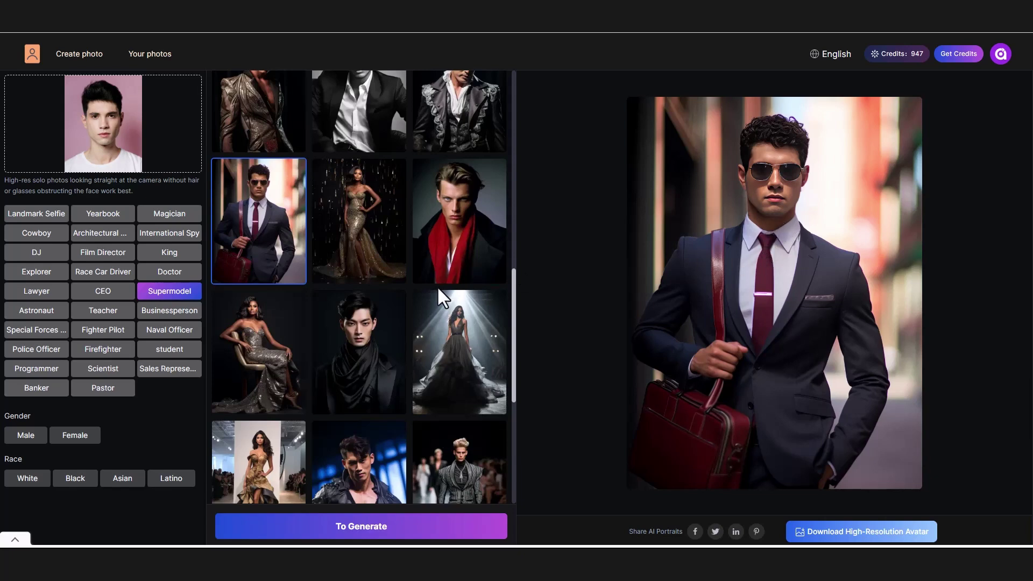
Step: Generate a Special Forces portrait of the man in a tactical vest holding a rifle
{"action": "left_click", "coordinate": [23, 334]}
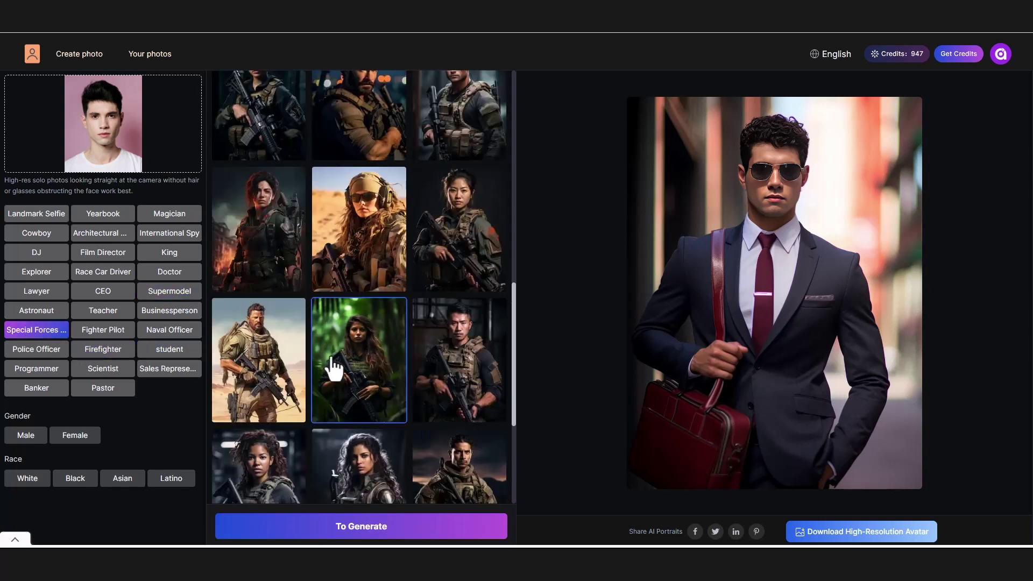
{"action": "scroll", "coordinate": [332, 368], "scroll_direction": "up", "scroll_amount": 4}
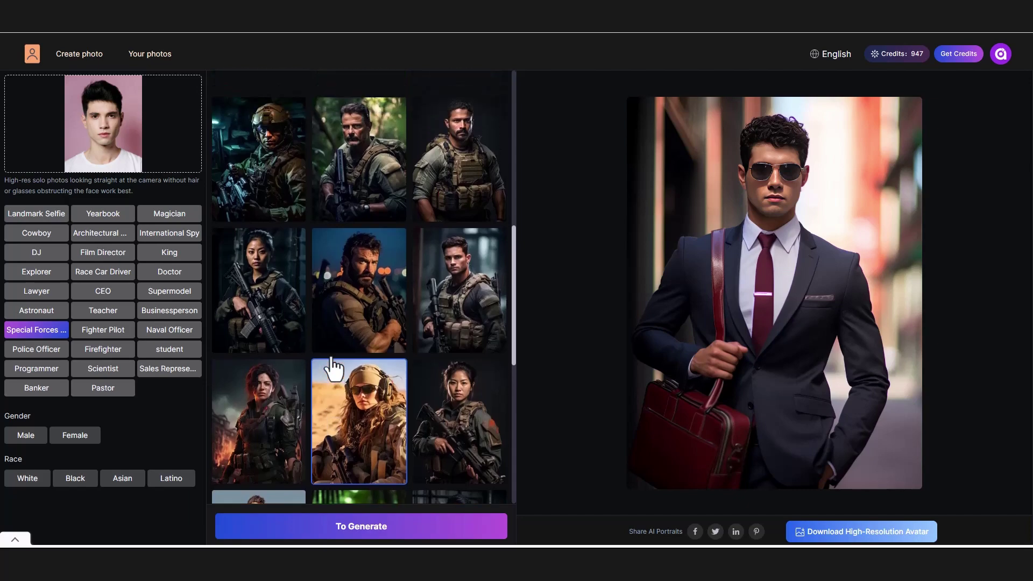
{"action": "scroll", "coordinate": [332, 369], "scroll_direction": "up", "scroll_amount": 5}
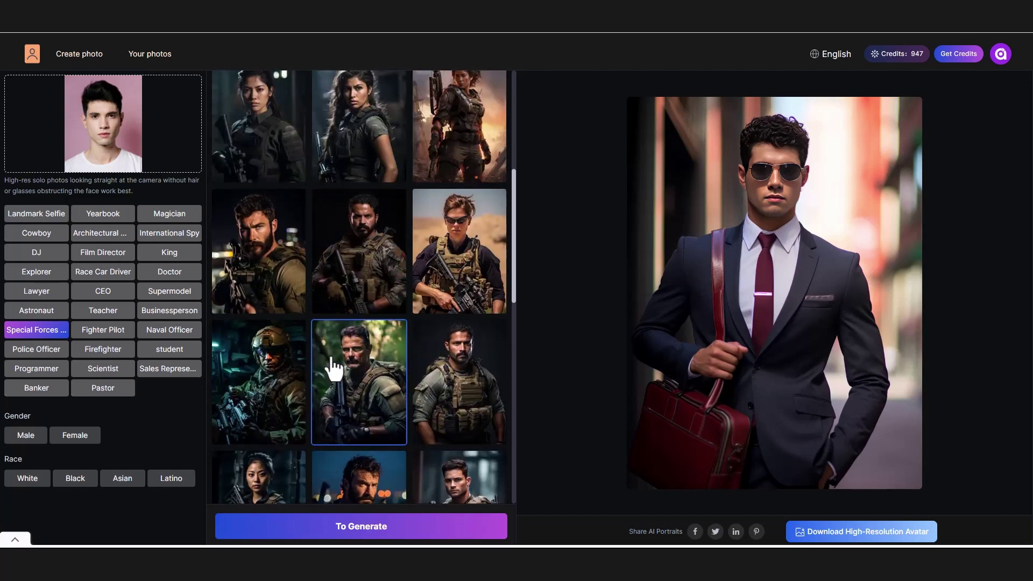
{"action": "scroll", "coordinate": [333, 368], "scroll_direction": "down", "scroll_amount": 7}
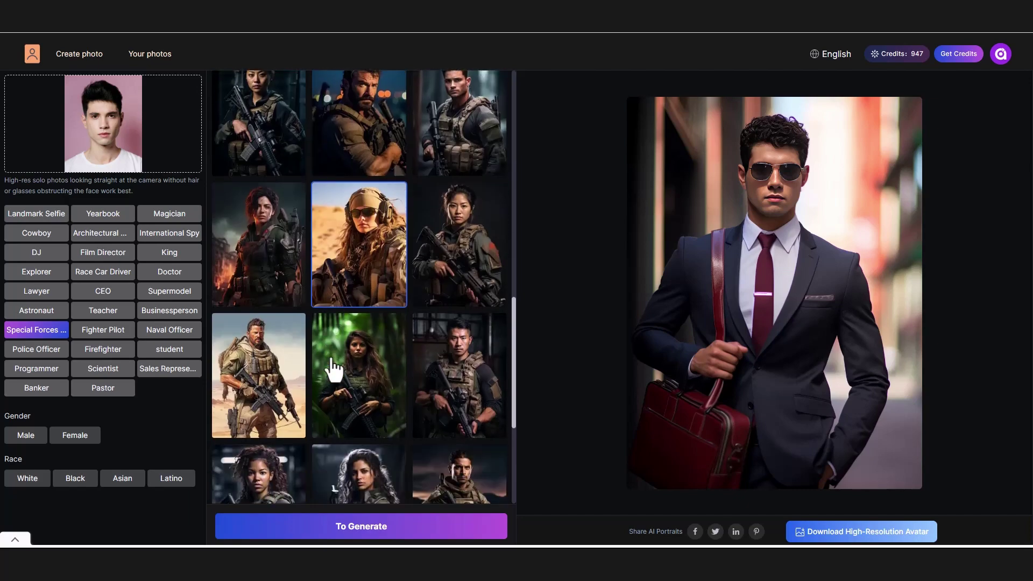
{"action": "scroll", "coordinate": [333, 369], "scroll_direction": "down", "scroll_amount": 5}
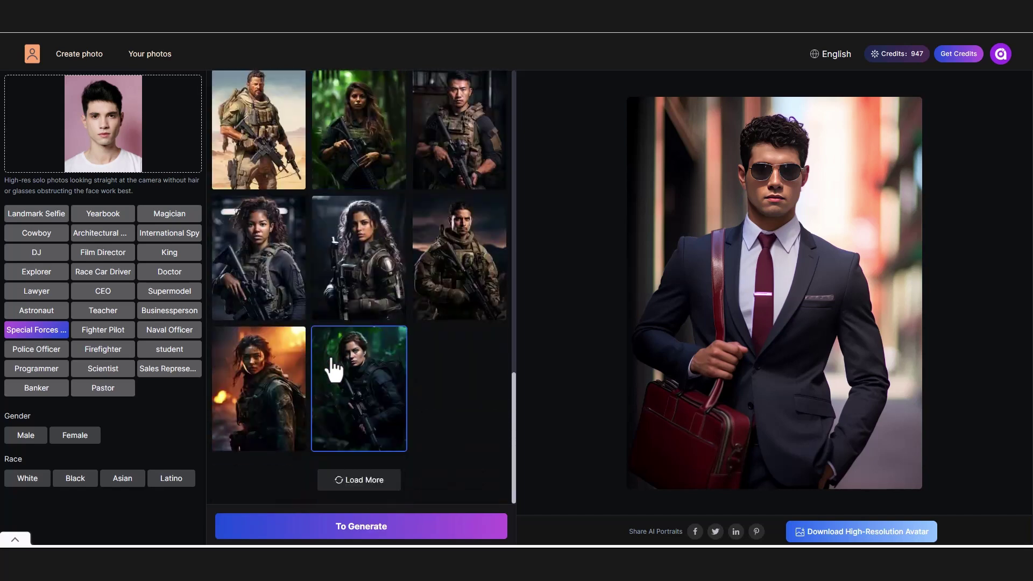
{"action": "scroll", "coordinate": [332, 369], "scroll_direction": "up", "scroll_amount": 1}
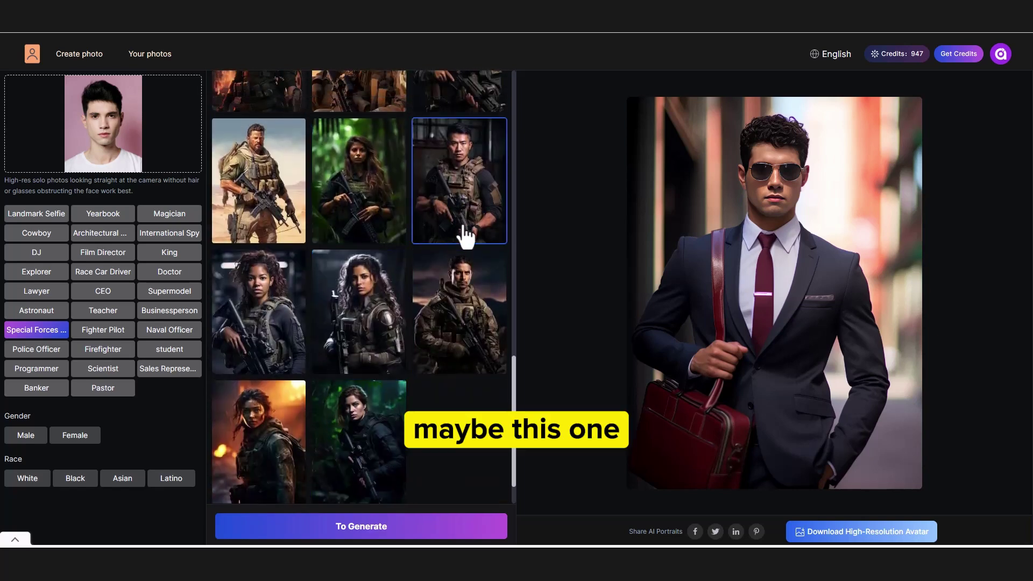
{"action": "left_click", "coordinate": [375, 535]}
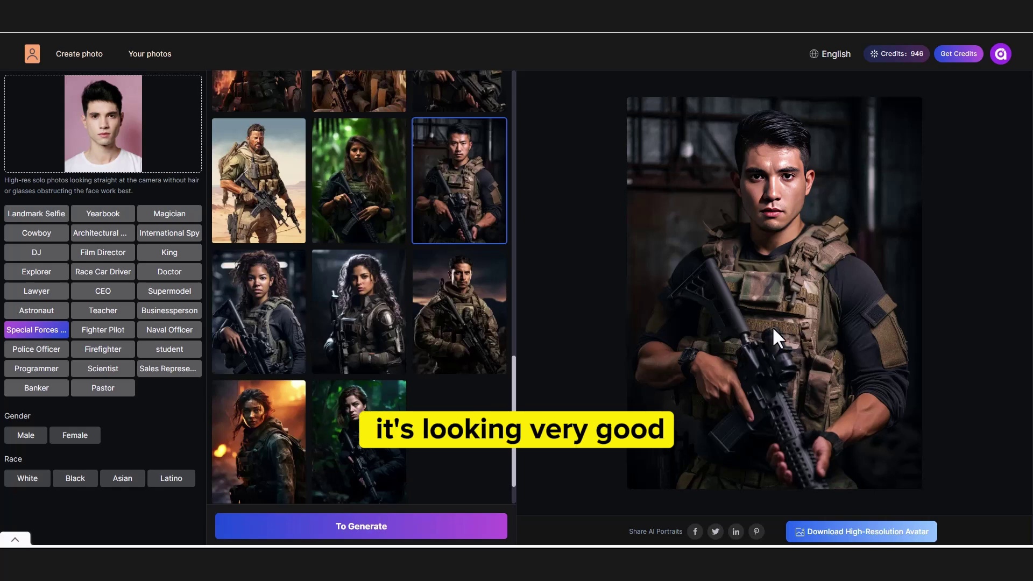
Step: Generate a Programmer portrait in a grey hoodie and download it as a high-resolution avatar
{"action": "left_click", "coordinate": [34, 372]}
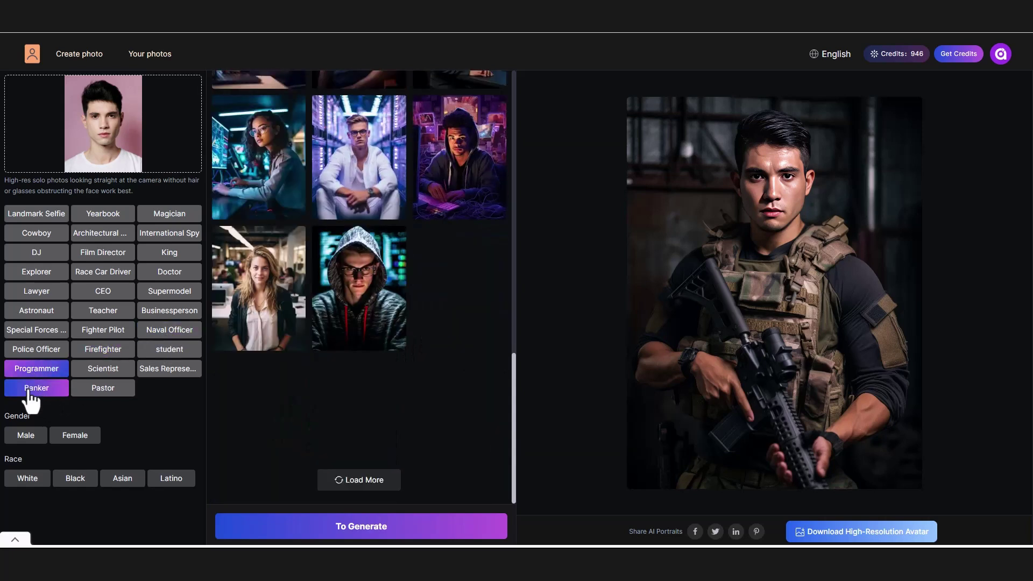
{"action": "scroll", "coordinate": [355, 350], "scroll_direction": "up", "scroll_amount": 8}
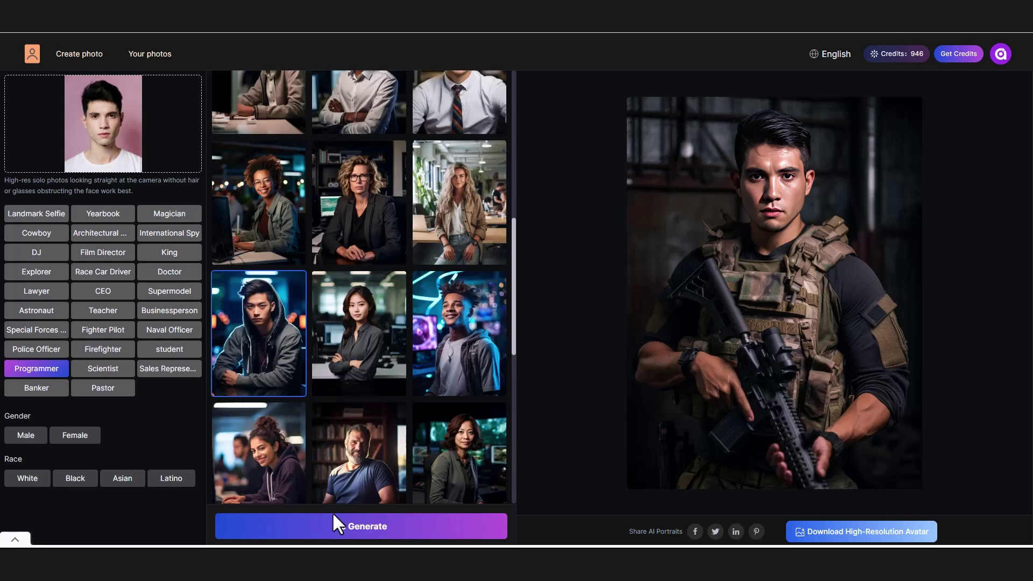
{"action": "left_click", "coordinate": [343, 529]}
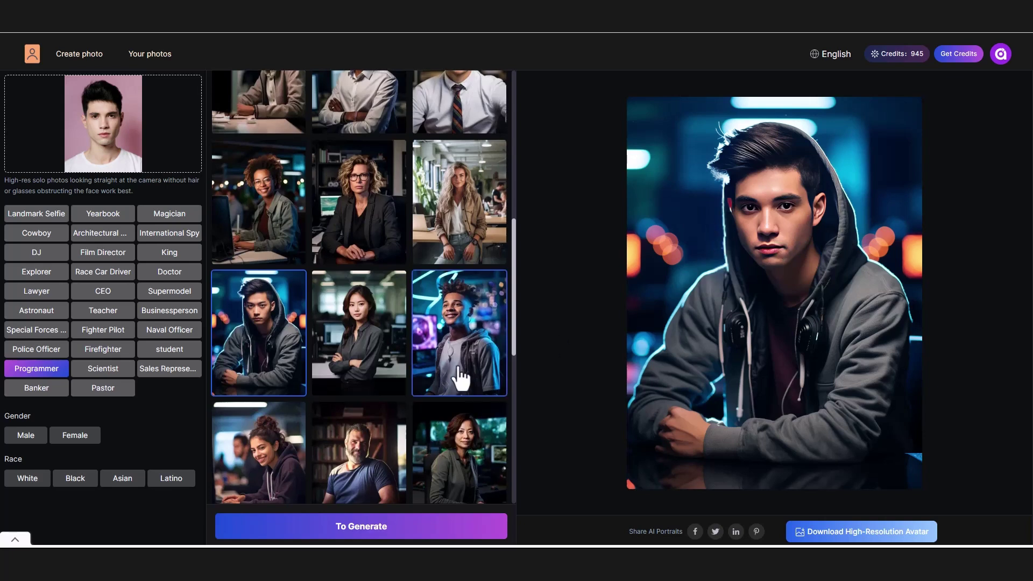
{"action": "scroll", "coordinate": [459, 369], "scroll_direction": "down", "scroll_amount": 5}
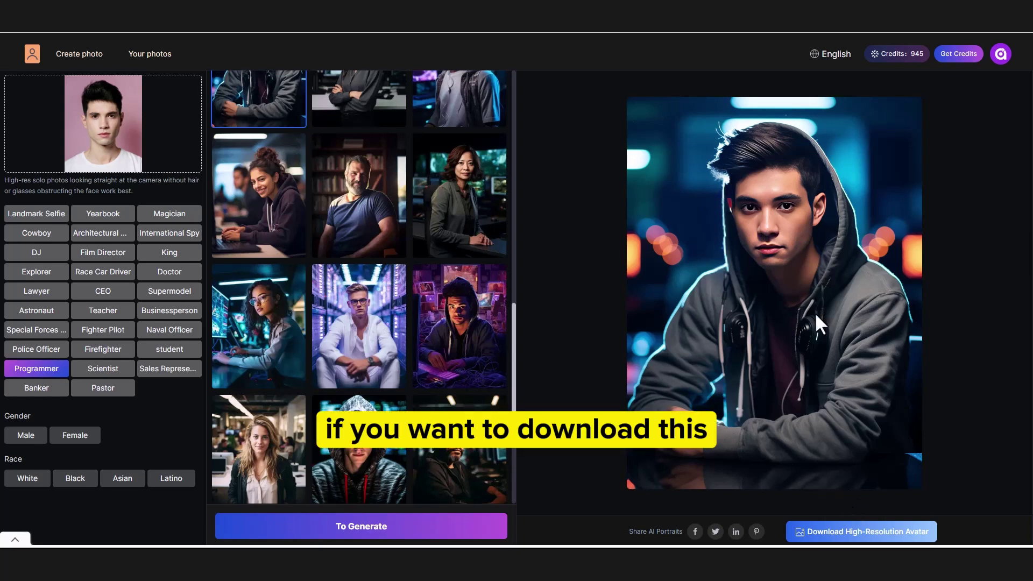
{"action": "left_click", "coordinate": [834, 537]}
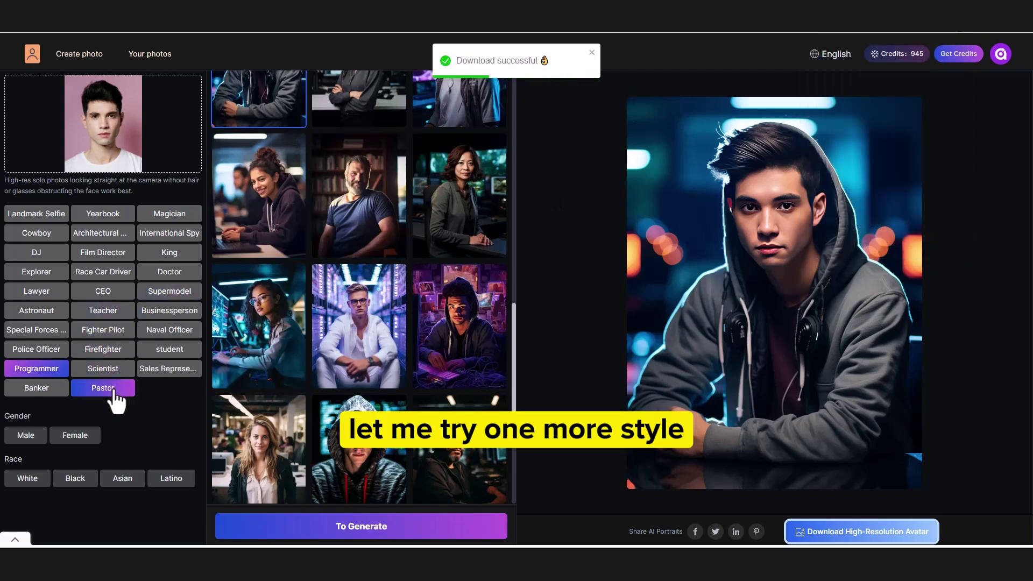
Step: Switch to Explorer templates and generate from the smiling mountaineer on a snowy peak
{"action": "left_click", "coordinate": [34, 390]}
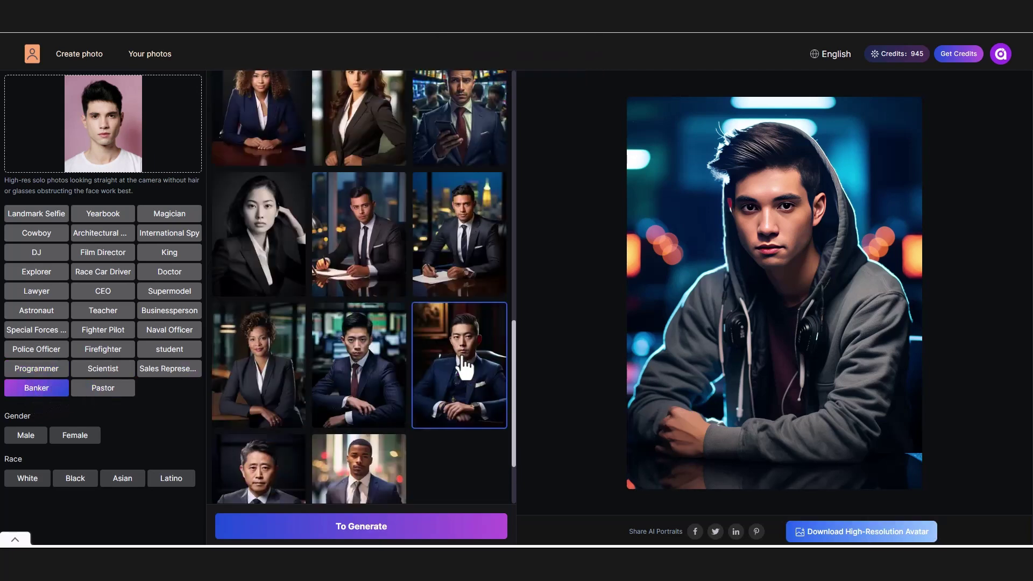
{"action": "scroll", "coordinate": [405, 367], "scroll_direction": "up", "scroll_amount": 10}
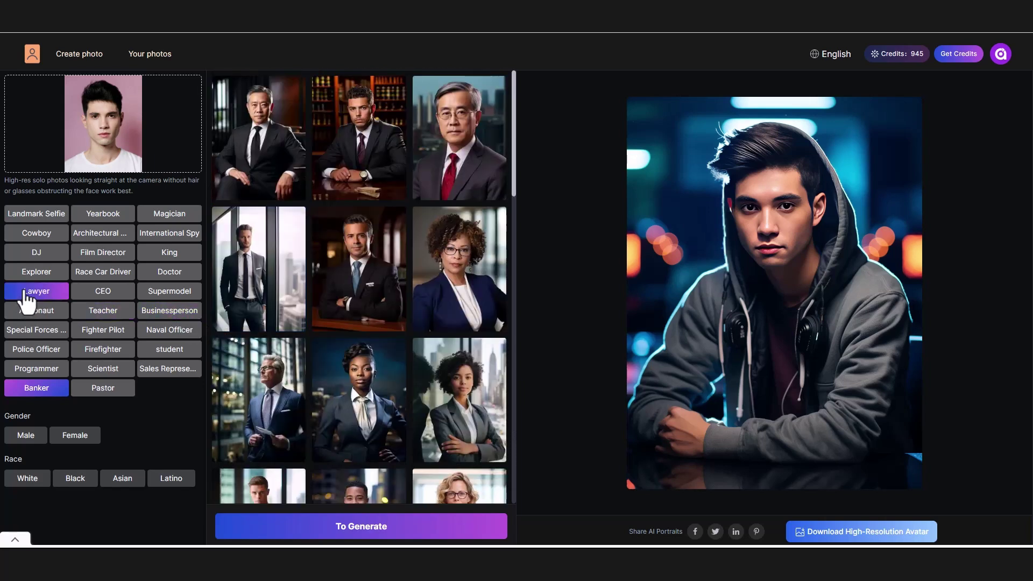
{"action": "left_click", "coordinate": [30, 275]}
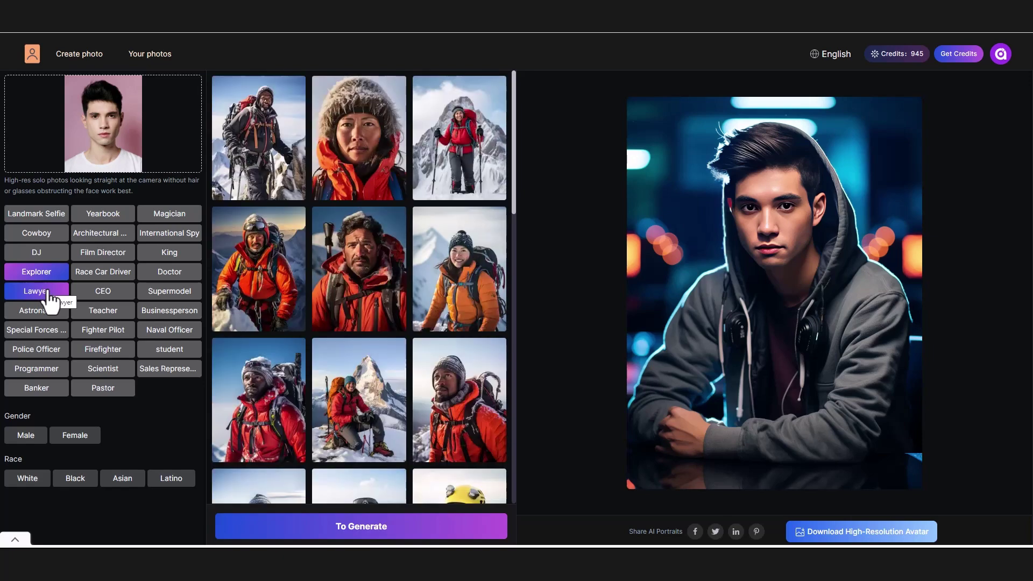
{"action": "scroll", "coordinate": [414, 371], "scroll_direction": "down", "scroll_amount": 8}
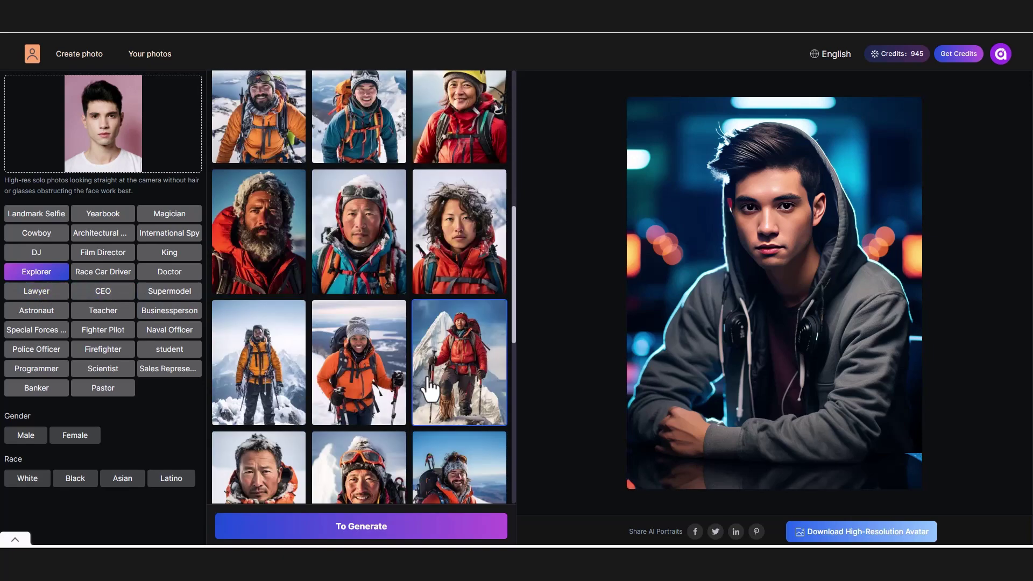
{"action": "scroll", "coordinate": [380, 167], "scroll_direction": "up", "scroll_amount": 2}
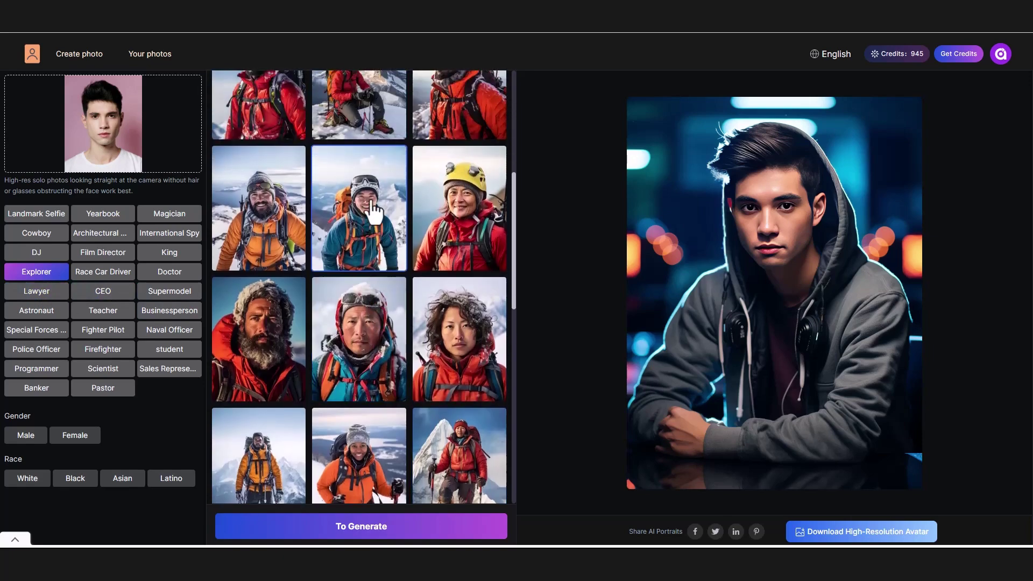
{"action": "left_click", "coordinate": [362, 533]}
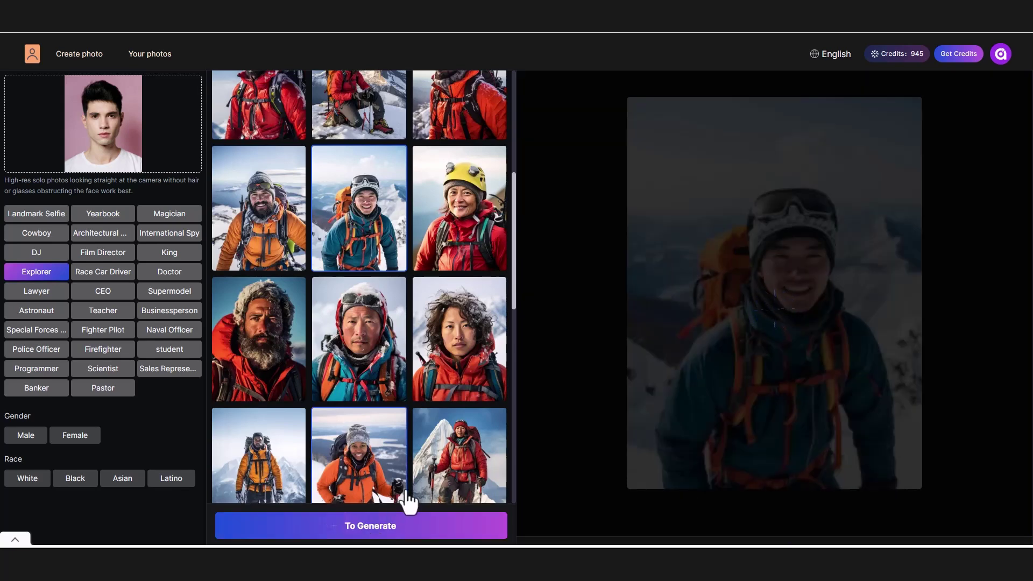